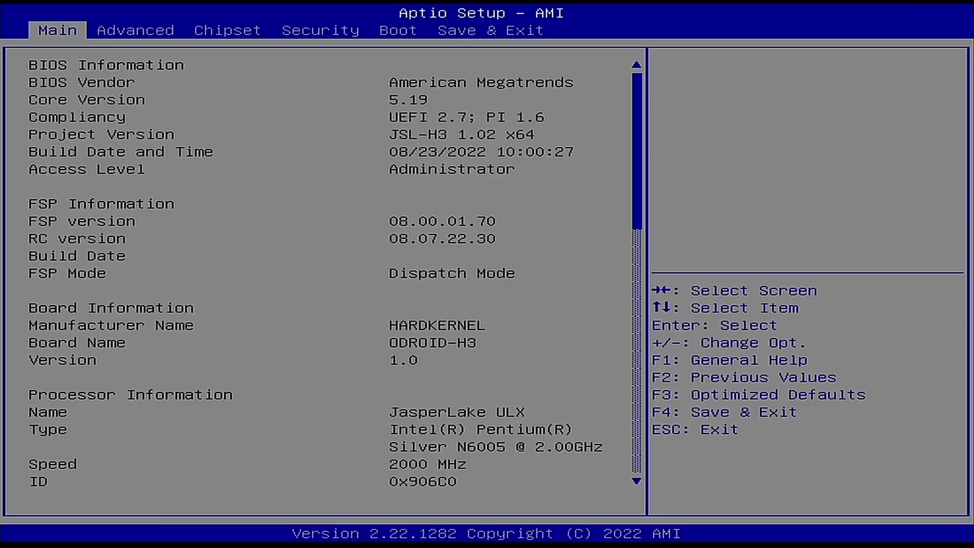
Step: Browse the Main page's language, date and time entries, then move to the Advanced tab
{"action": "key", "text": "Down"}
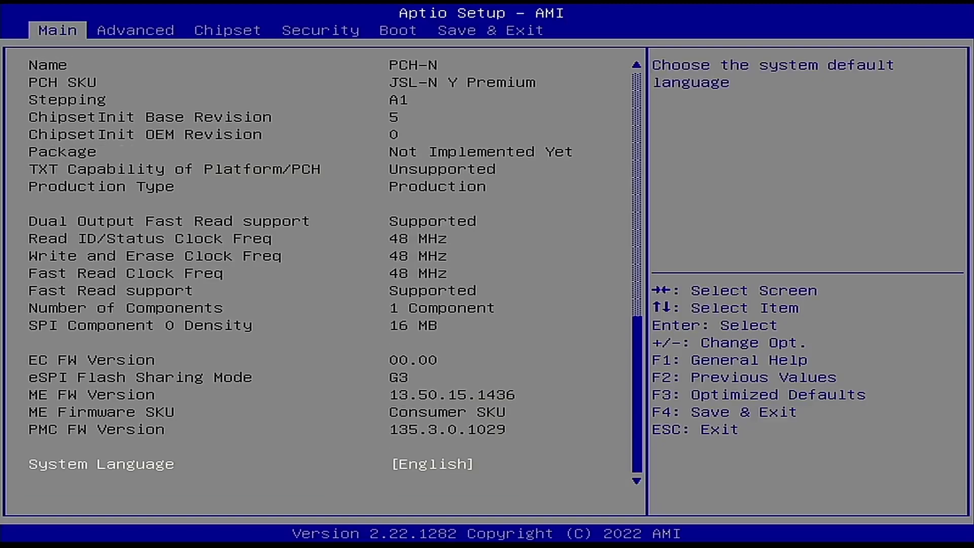
{"action": "key", "text": "Down"}
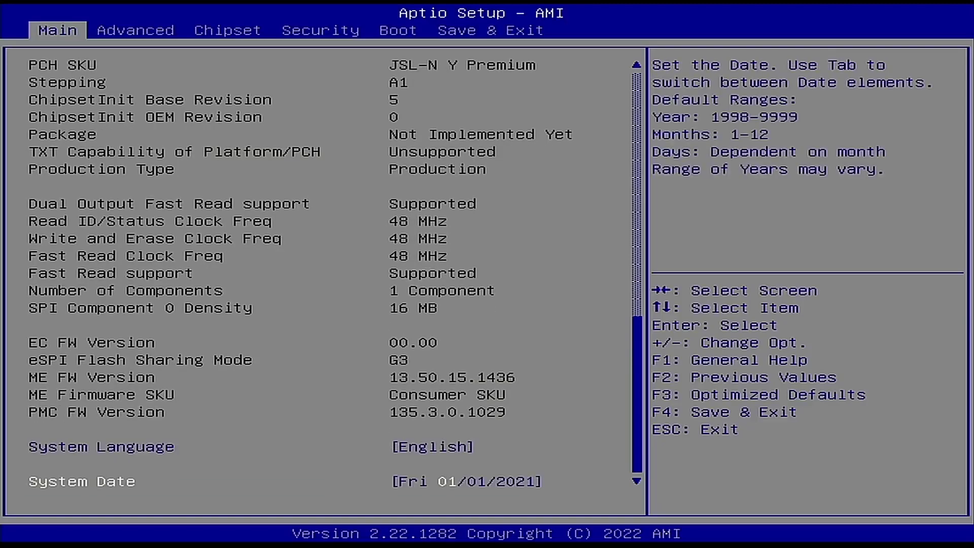
{"action": "key", "text": "Down"}
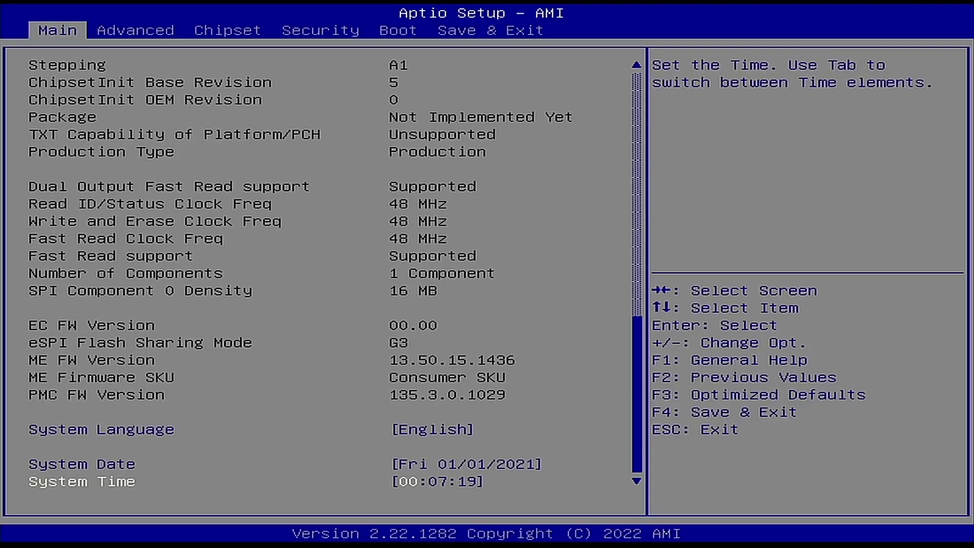
{"action": "key", "text": "Up"}
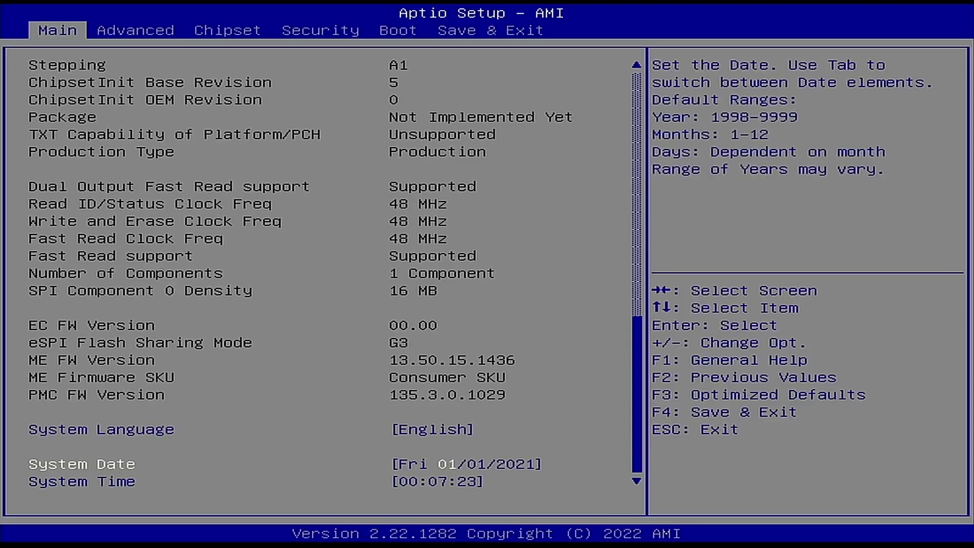
{"action": "key", "text": "Home"}
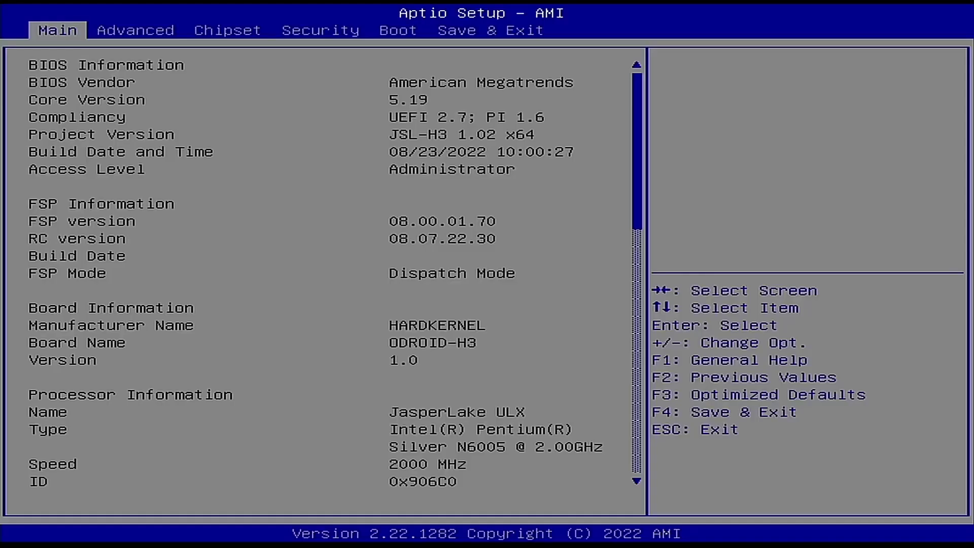
{"action": "key", "text": "Right"}
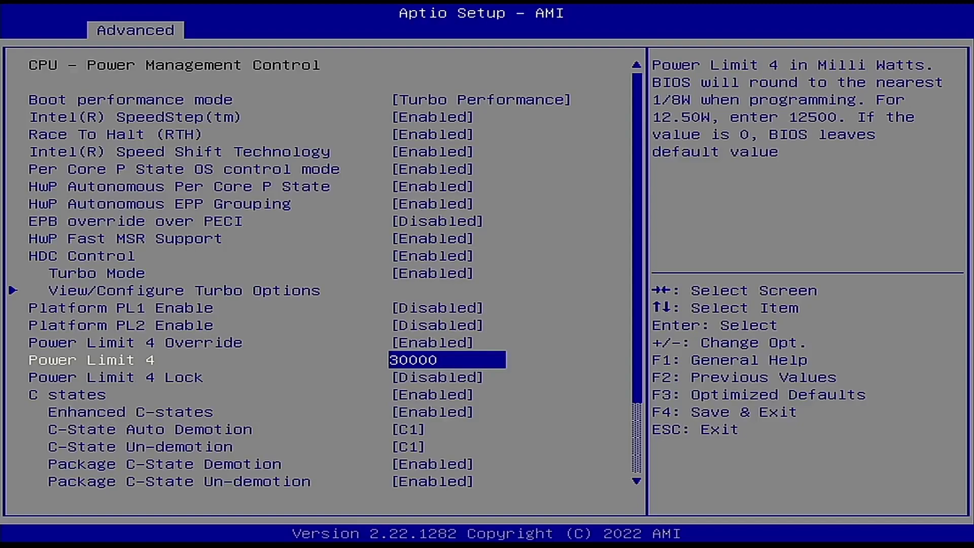
Step: Keep Power Limit 4 unchanged and view State After G3 options in PCH-IO Configuration
{"action": "key", "text": "Return"}
{"action": "key", "text": "Right"}
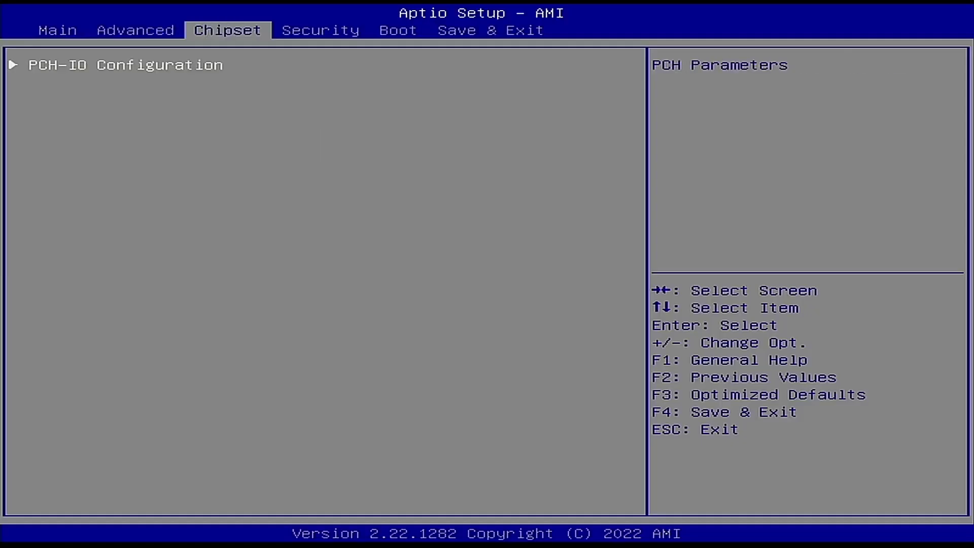
{"action": "key", "text": "Return"}
{"action": "key", "text": "Up"}
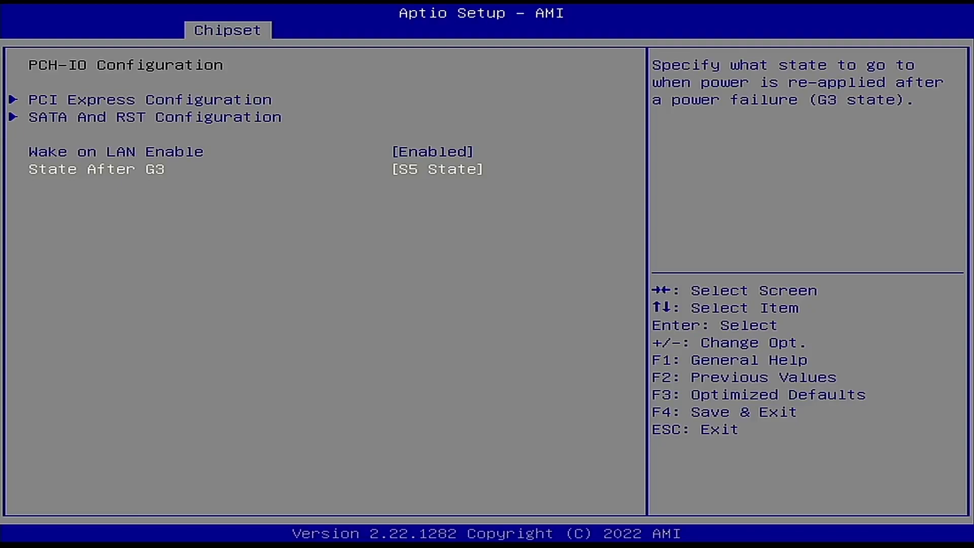
{"action": "key", "text": "Return"}
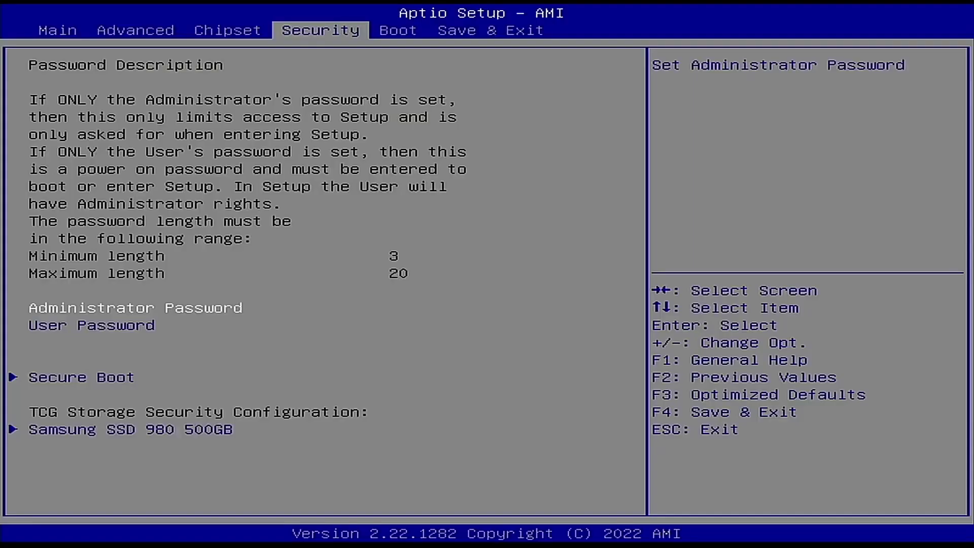
Step: Inspect Secure Boot and Secure Boot Mode, leaving Secure Boot Enabled in Standard mode
{"action": "key", "text": "Down"}
{"action": "key", "text": "Down"}
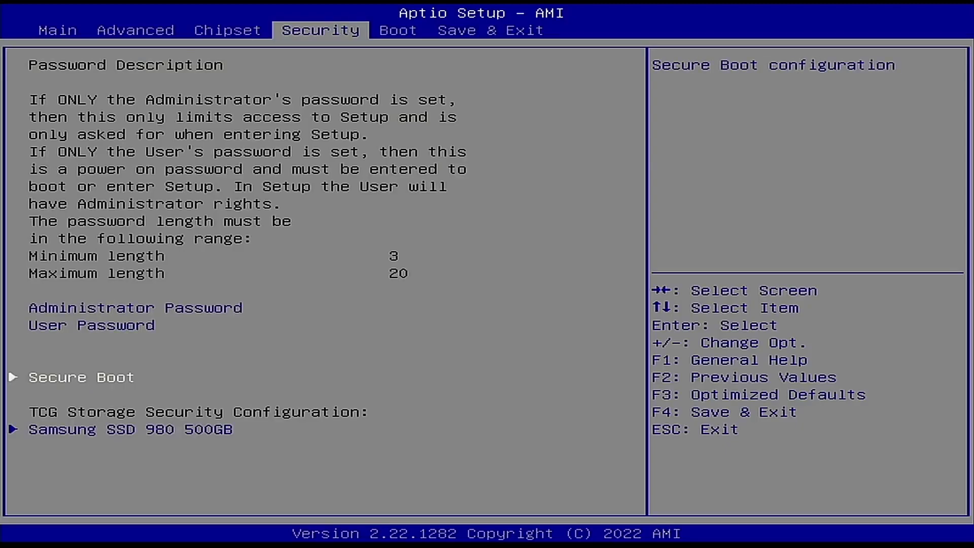
{"action": "key", "text": "Return"}
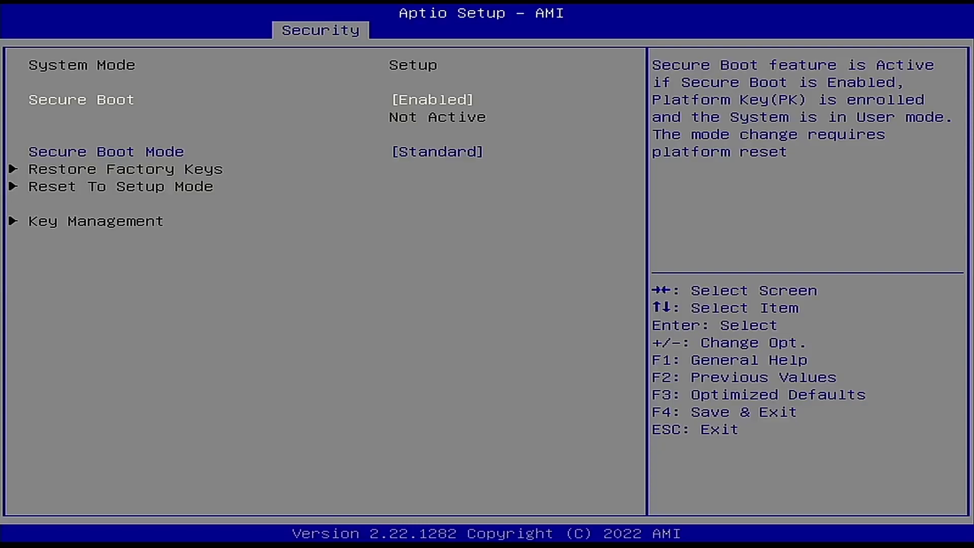
{"action": "key", "text": "Down"}
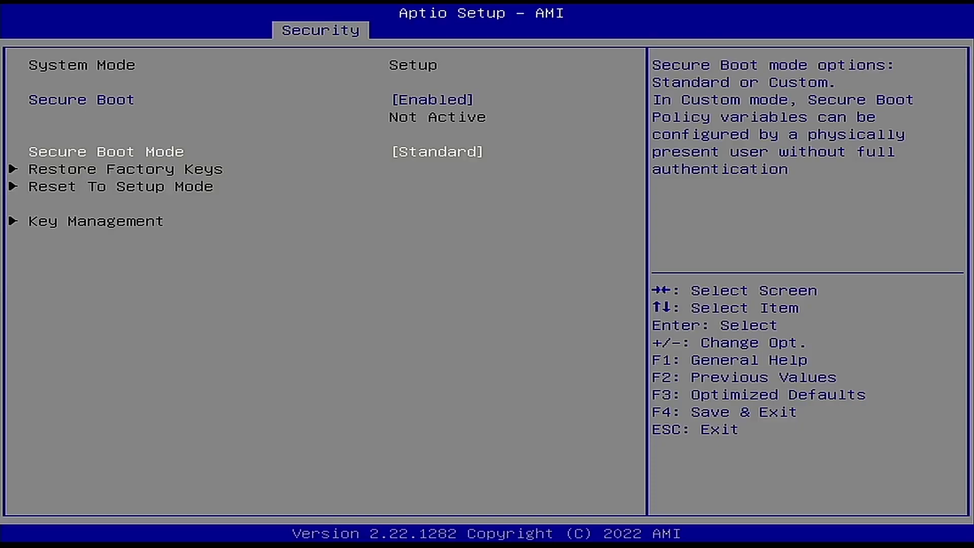
{"action": "key", "text": "Up"}
{"action": "key", "text": "Escape"}
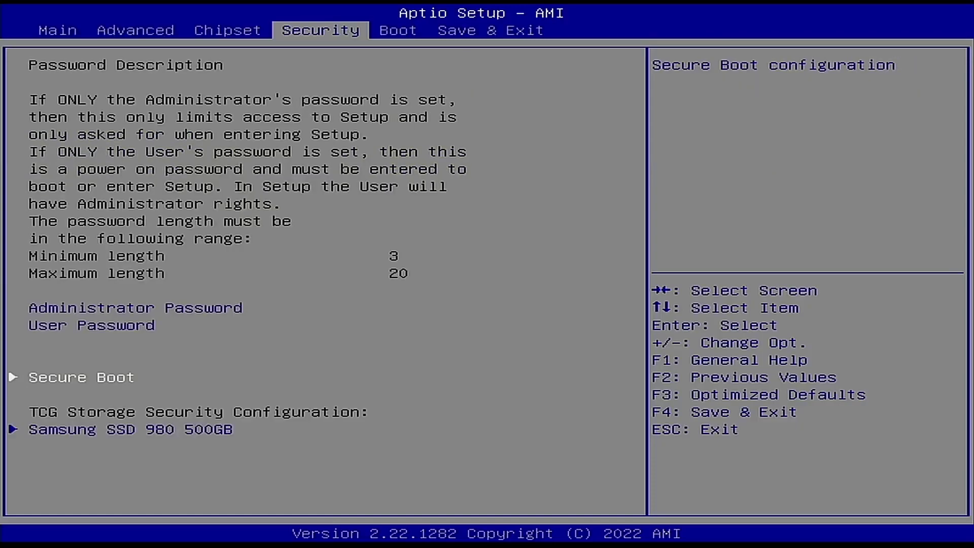
{"action": "key", "text": "Right"}
{"action": "key", "text": "Right"}
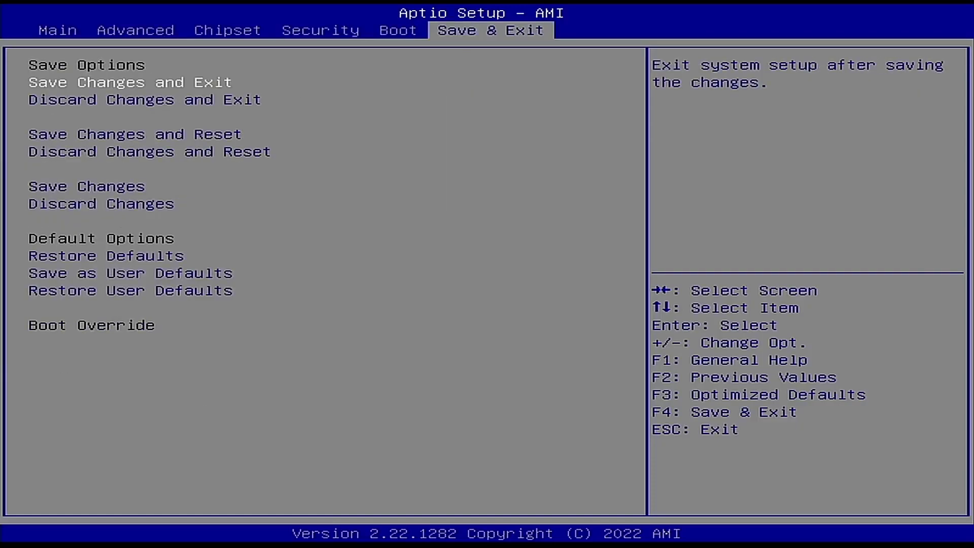
Step: Choose Discard Changes and Exit on the Save & Exit page
{"action": "key", "text": "Down"}
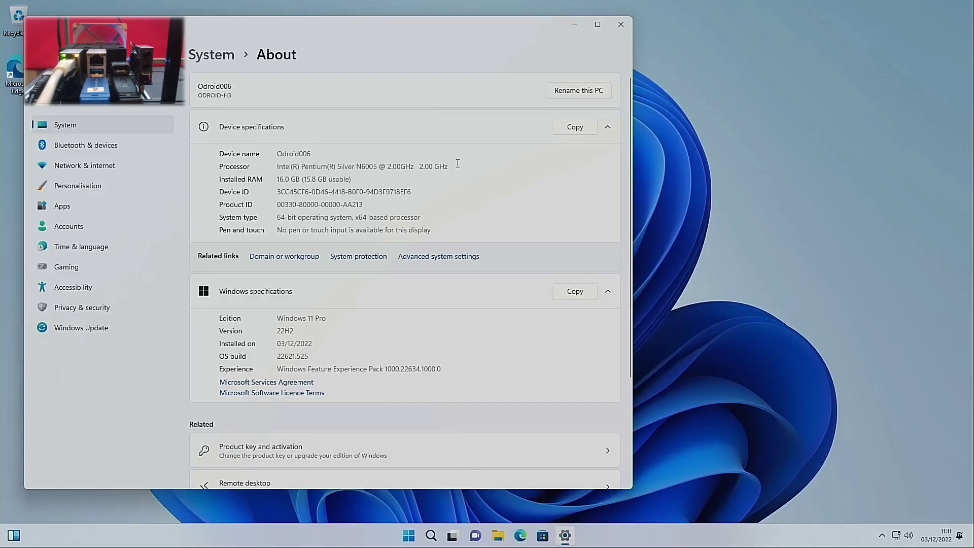
Step: Highlight the Intel Pentium Silver N6005 processor name in the About page specifications
{"action": "left_click_drag", "start_coordinate": [458, 163], "coordinate": [273, 166]}
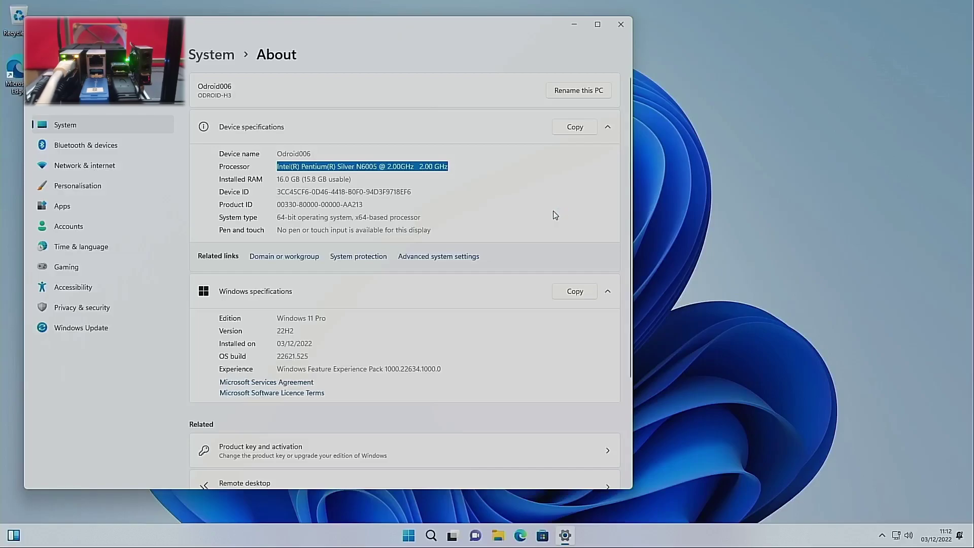
{"action": "scroll", "coordinate": [554, 214], "scroll_direction": "down", "scroll_amount": 4}
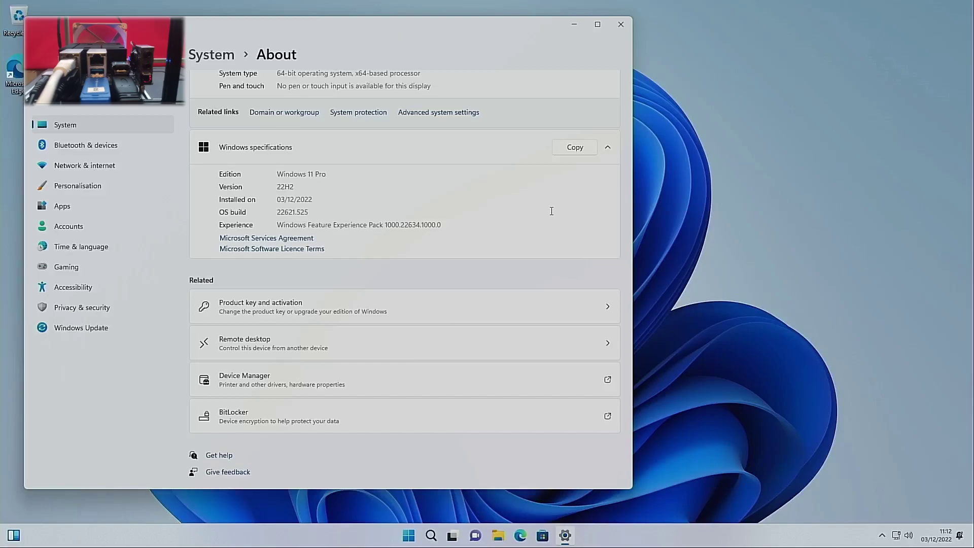
{"action": "scroll", "coordinate": [551, 210], "scroll_direction": "up", "scroll_amount": 4}
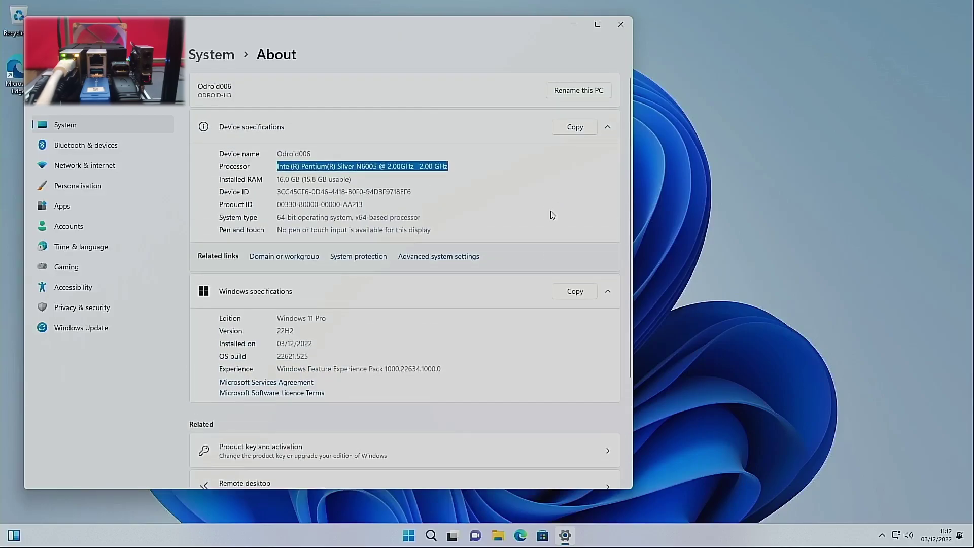